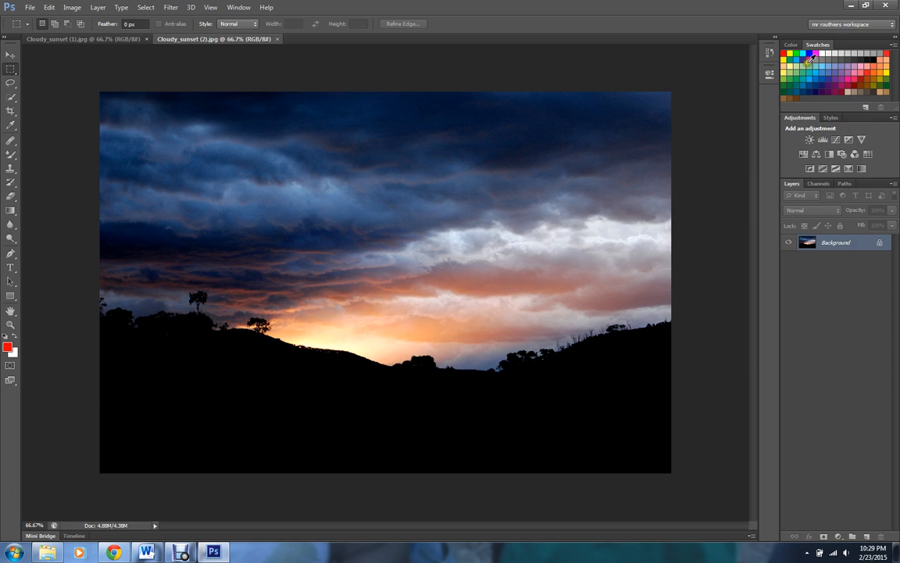
- Switch the workspace to Essentials (Default)
click(239, 8)
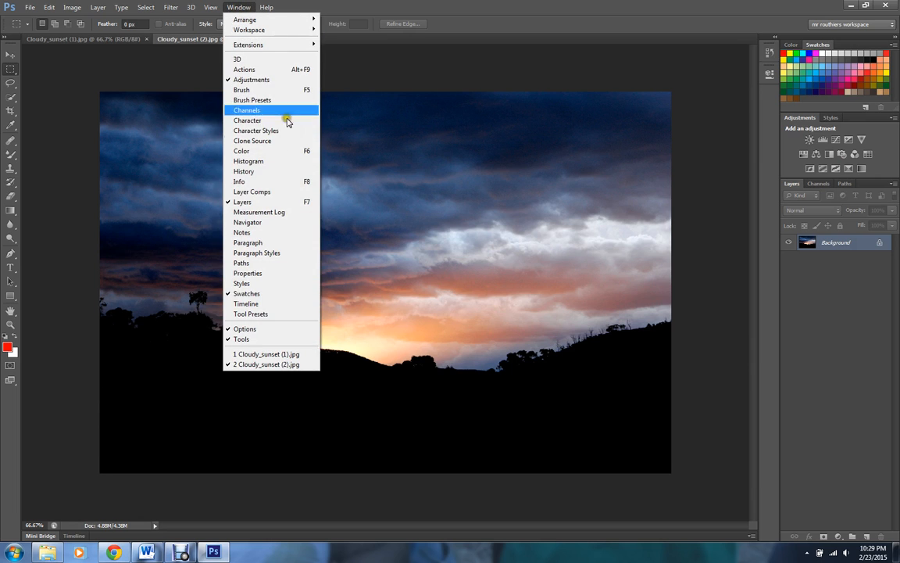
click(238, 8)
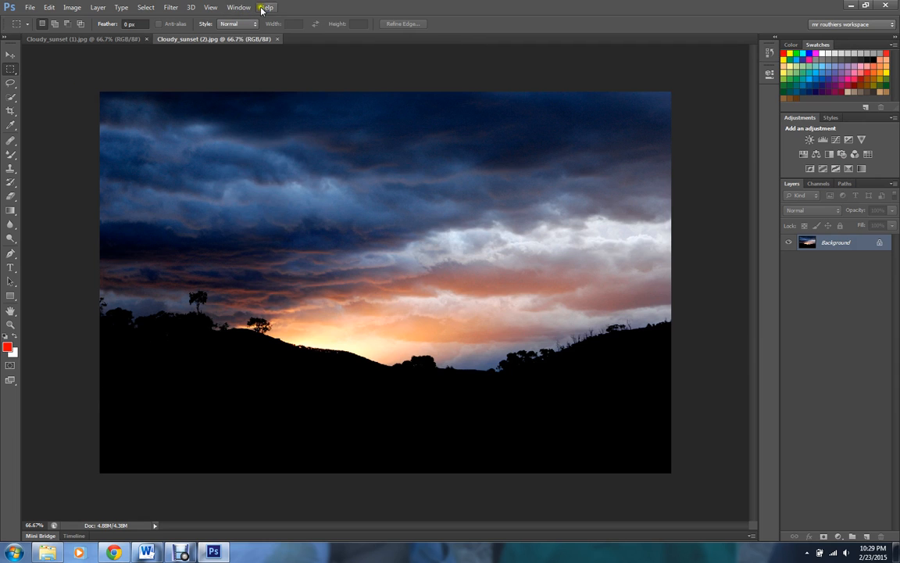
click(238, 8)
click(238, 7)
click(235, 10)
mouse_move(214, 31)
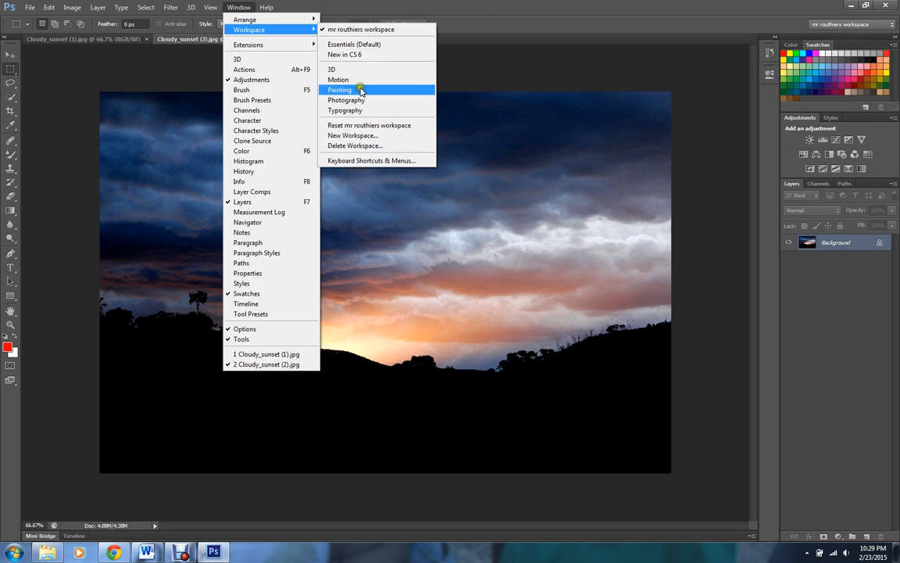
click(356, 45)
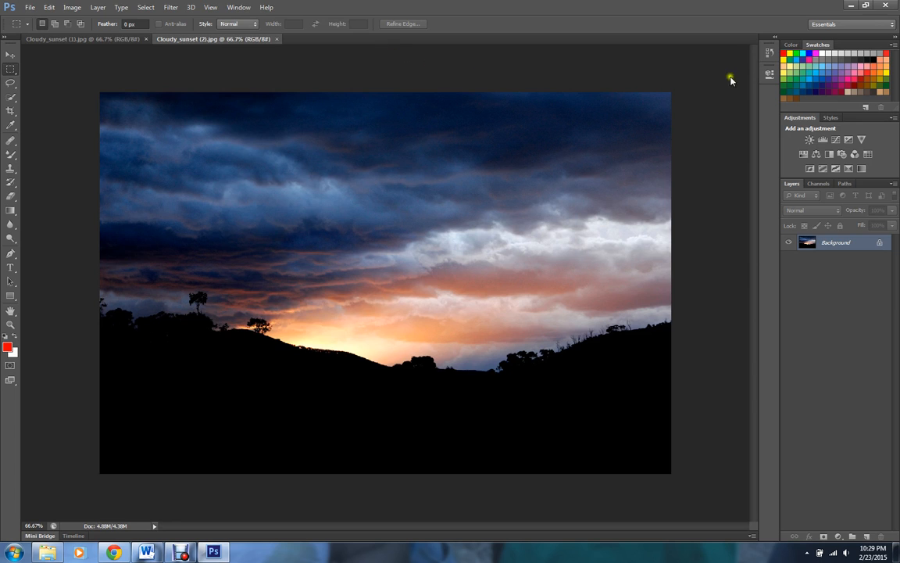
- Show the Color panel and reset the Essentials workspace
click(791, 45)
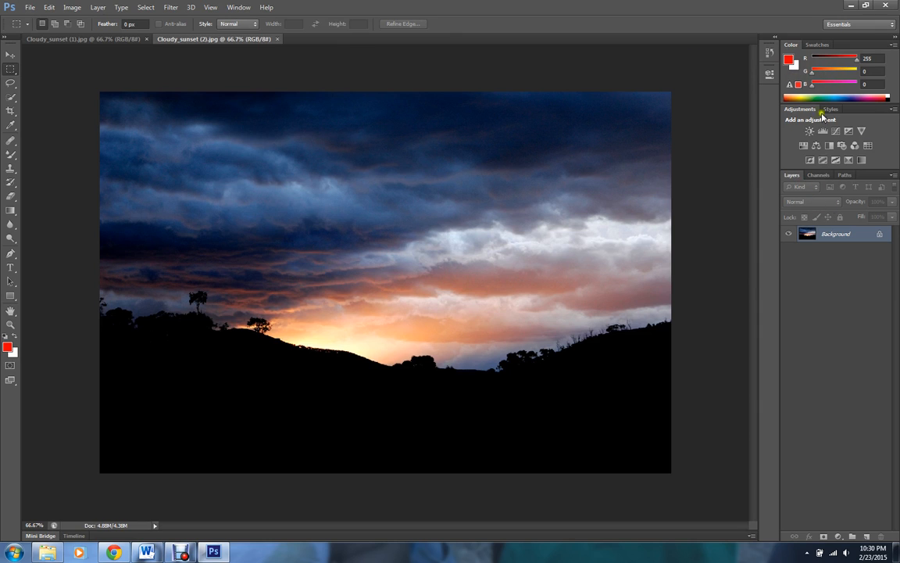
click(238, 7)
mouse_move(258, 29)
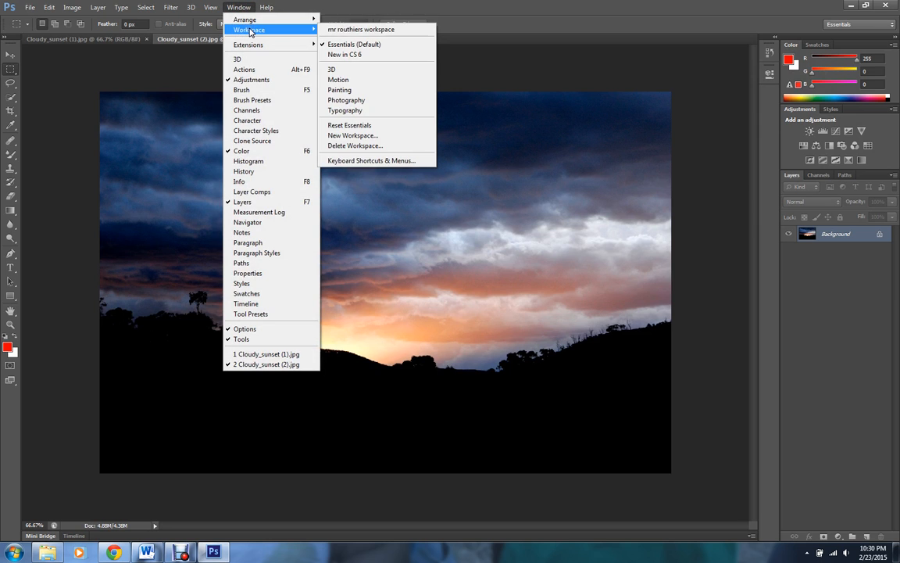
click(366, 125)
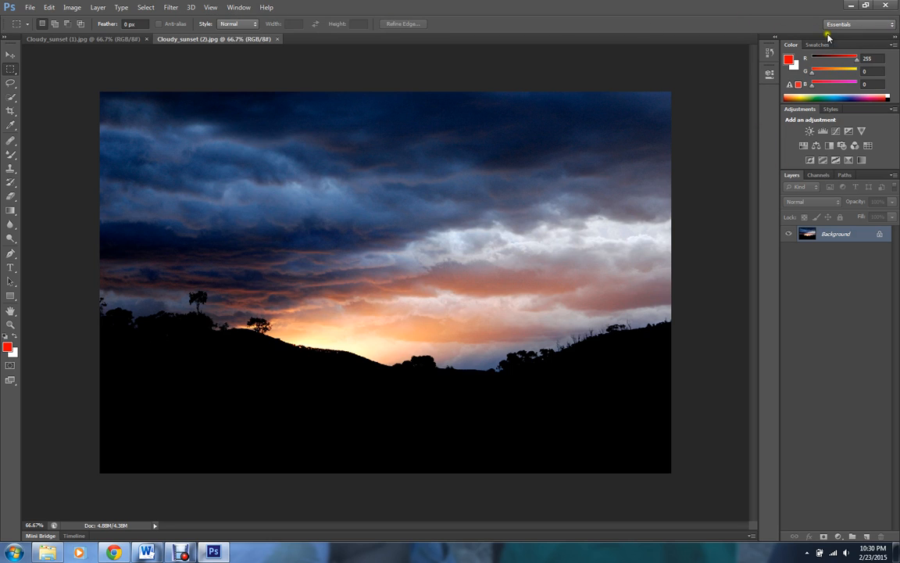
- Preview the Painting and Photography workspaces before returning to Essentials
click(865, 26)
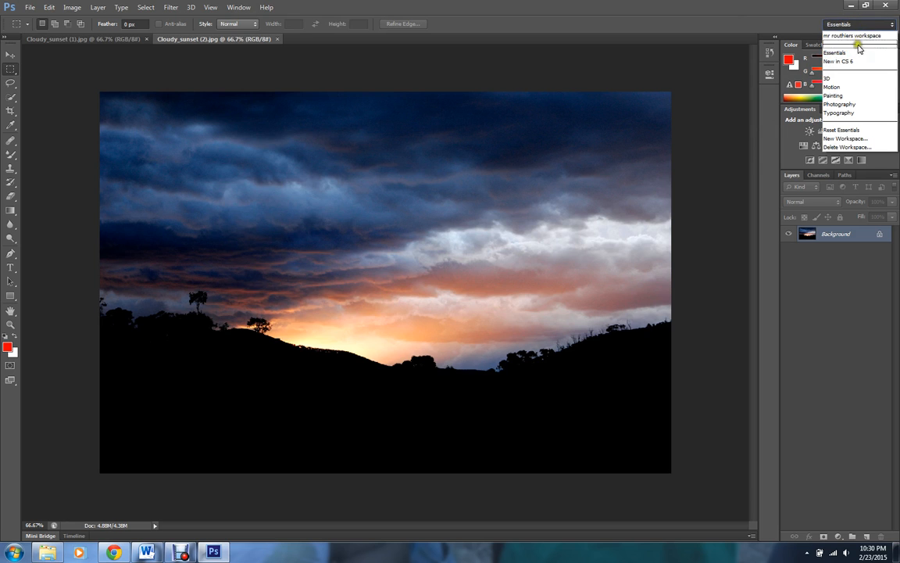
click(855, 95)
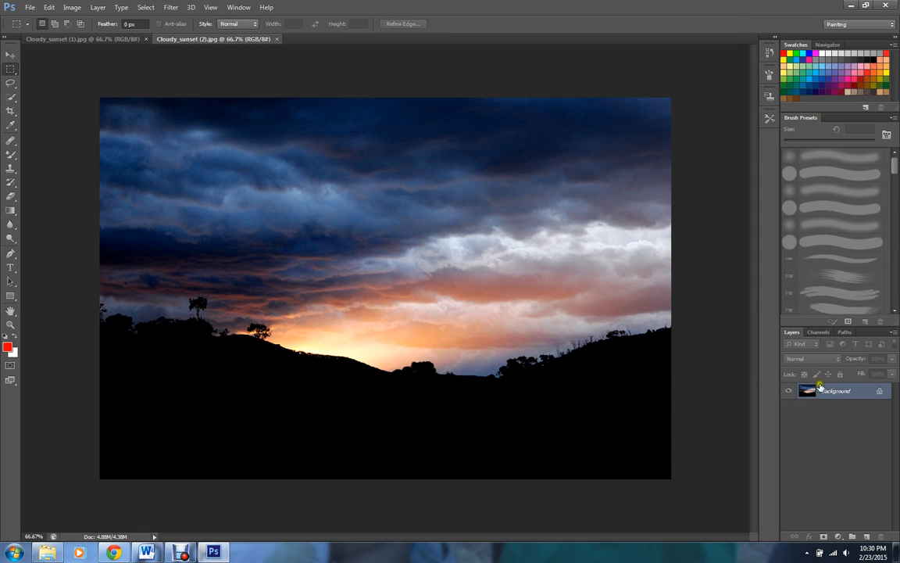
click(860, 25)
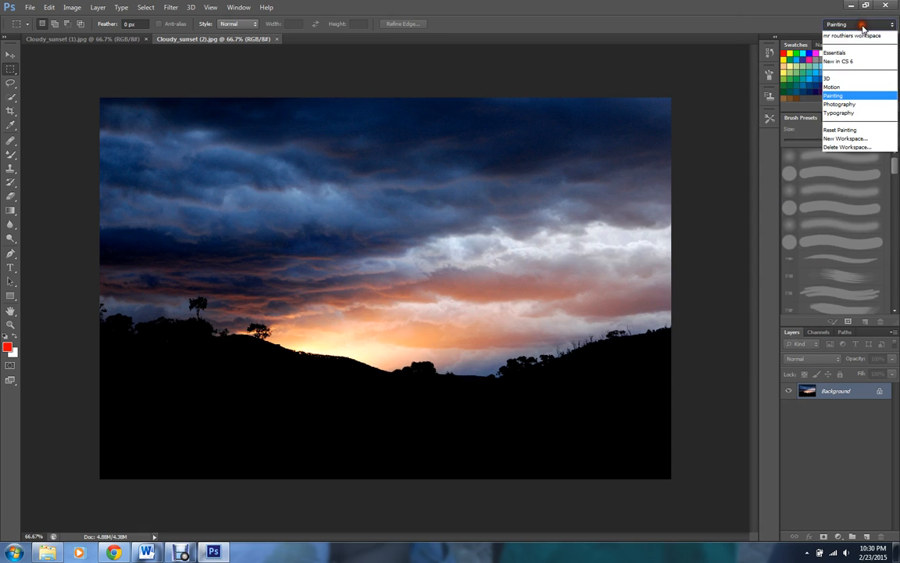
click(845, 104)
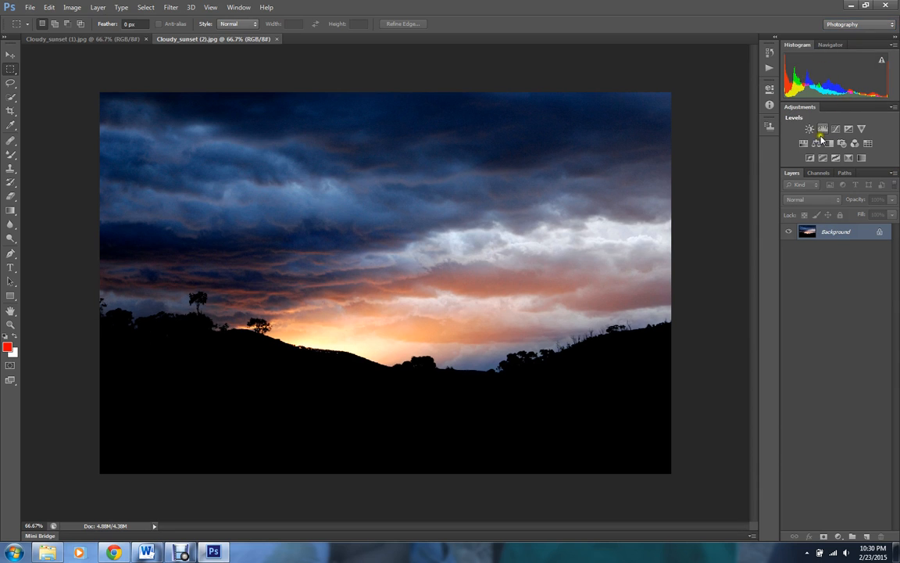
click(858, 24)
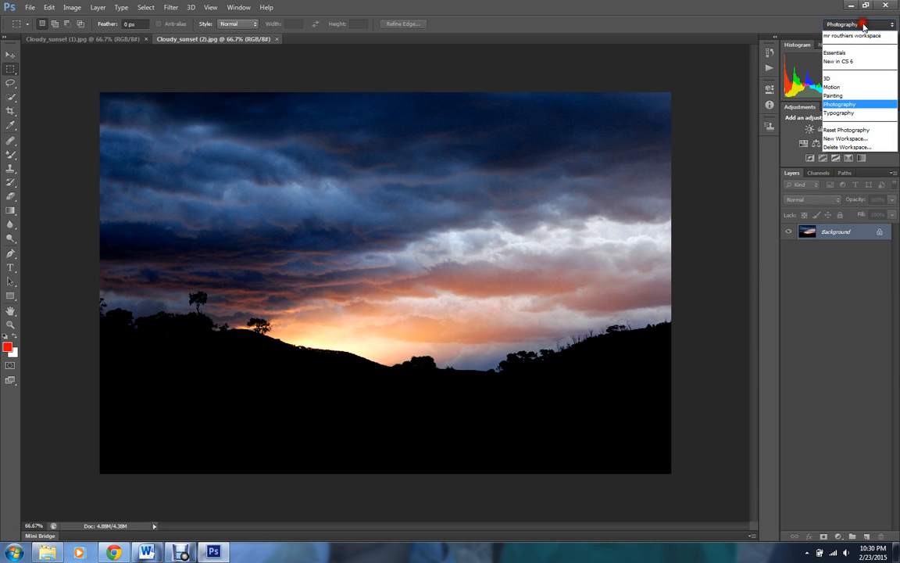
click(850, 43)
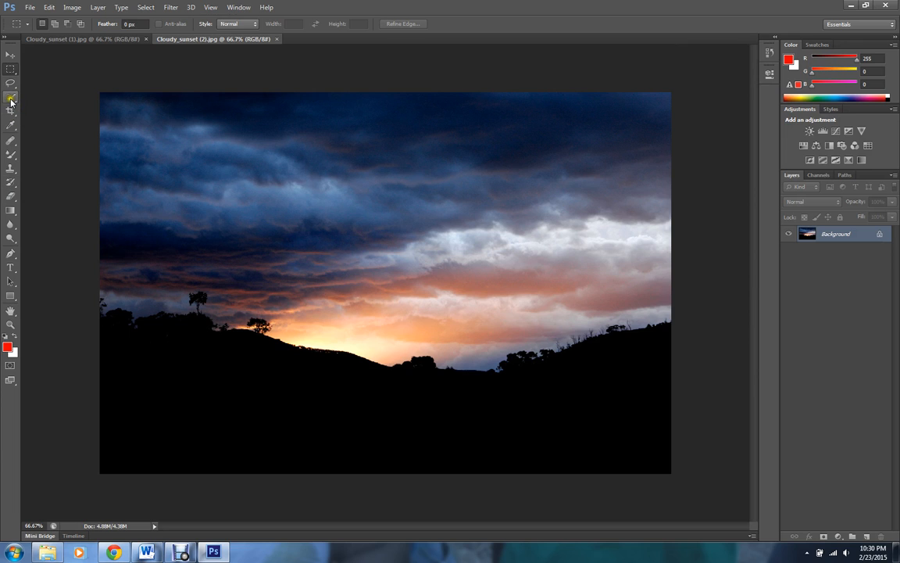
- Select the Brush Tool and bring the Swatches panel to the front of its group
click(13, 158)
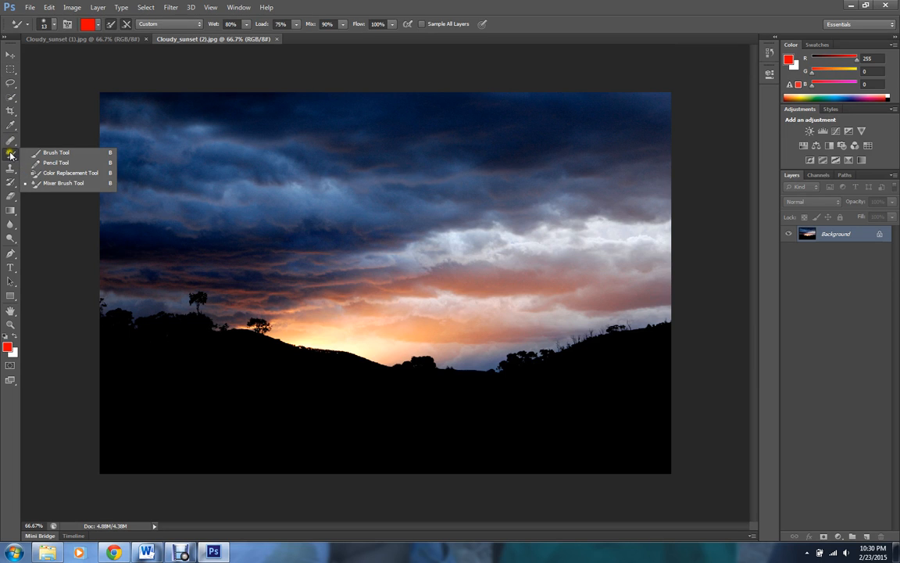
click(57, 153)
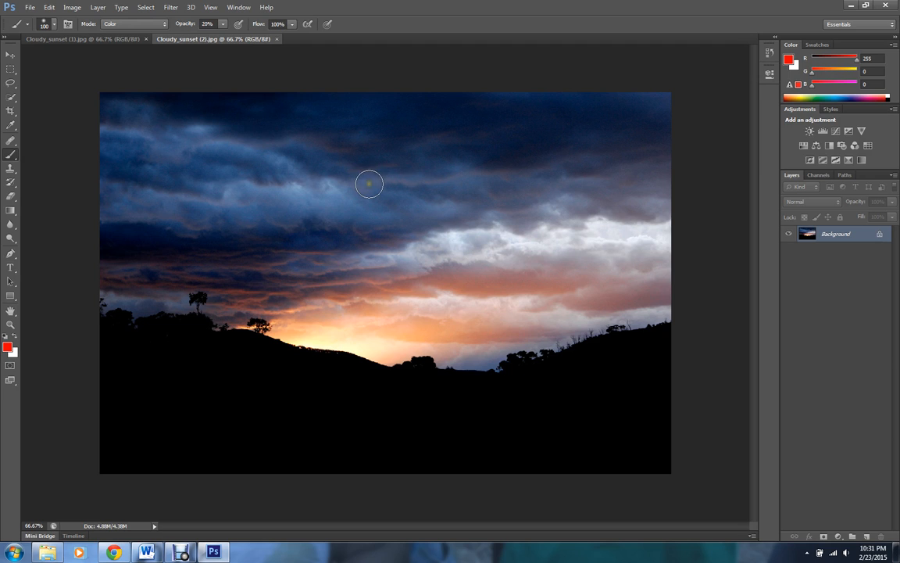
click(821, 47)
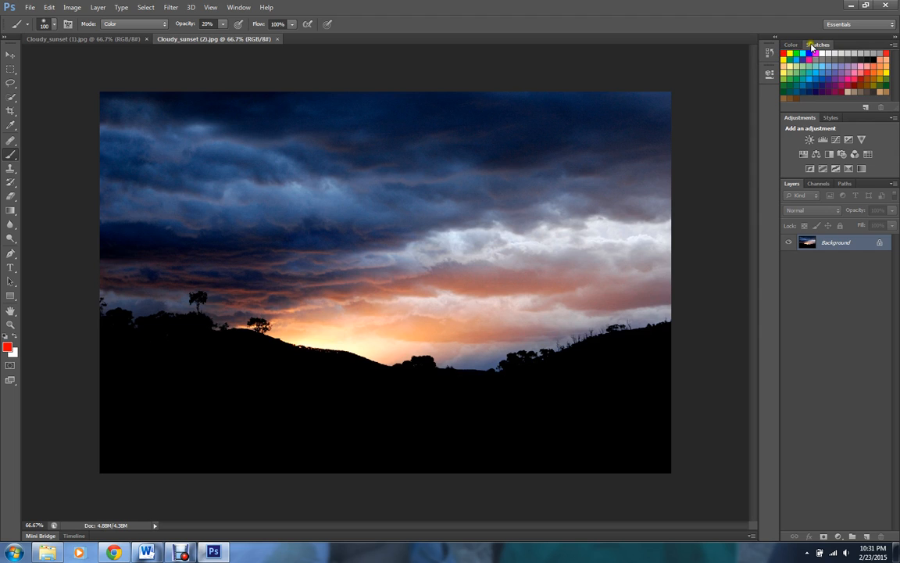
click(793, 47)
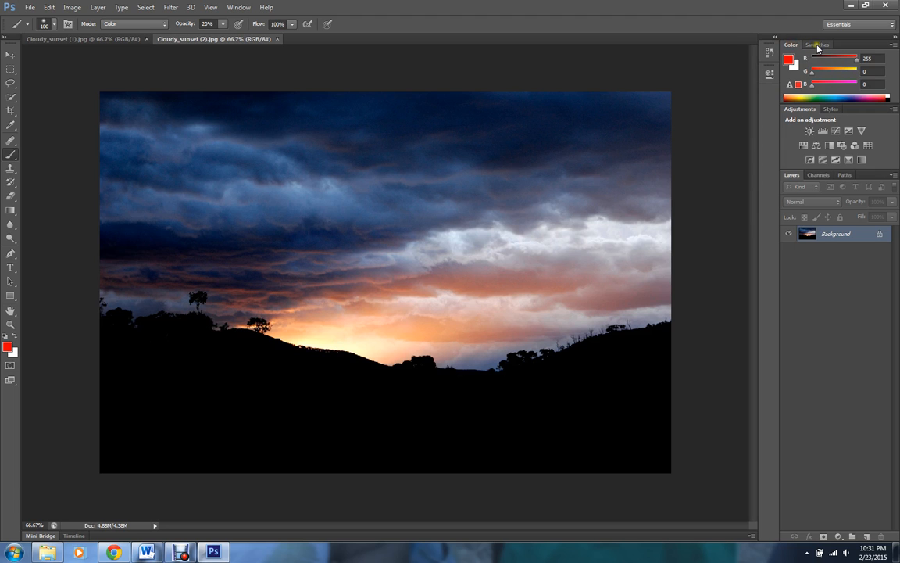
click(808, 47)
click(794, 47)
click(817, 45)
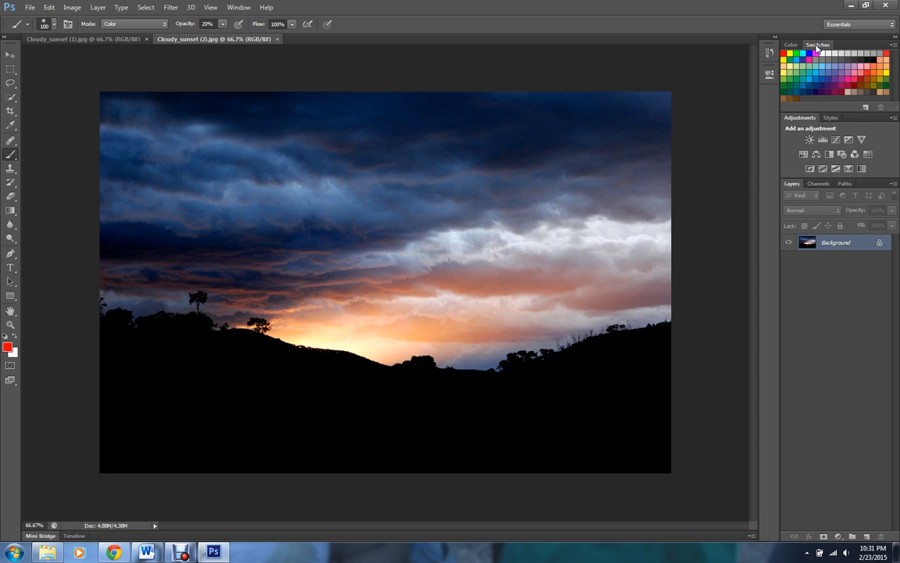
- Try the Large Thumbnail and Small List swatch views, then restore Small Thumbnail
click(895, 44)
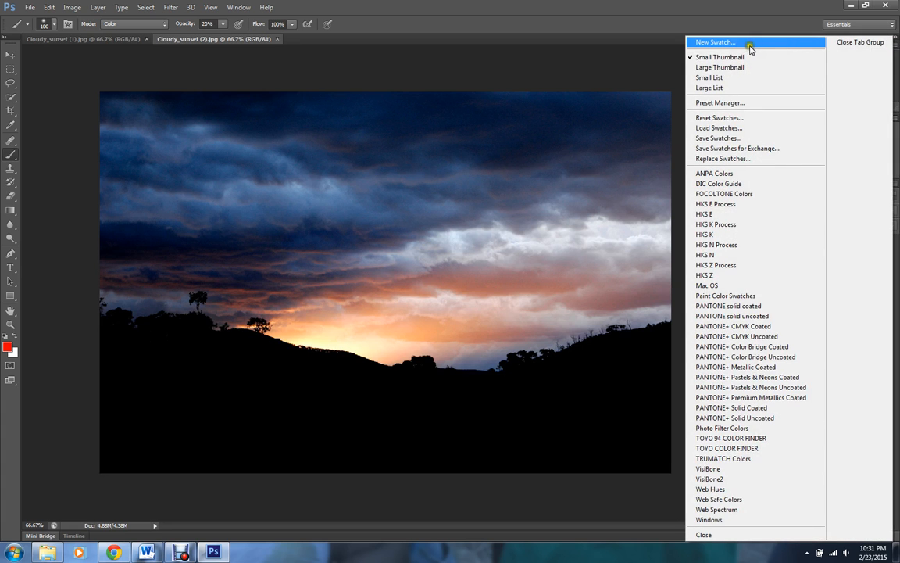
click(739, 68)
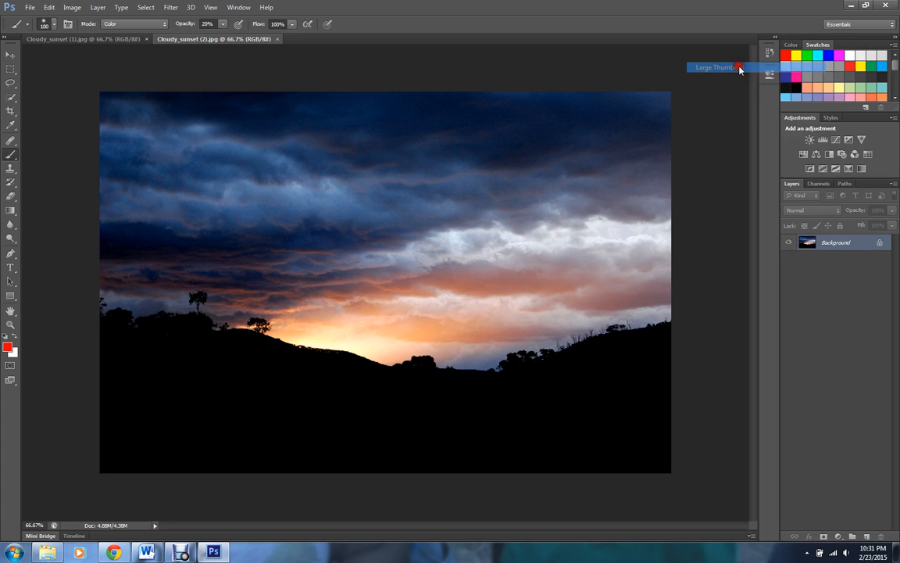
click(895, 45)
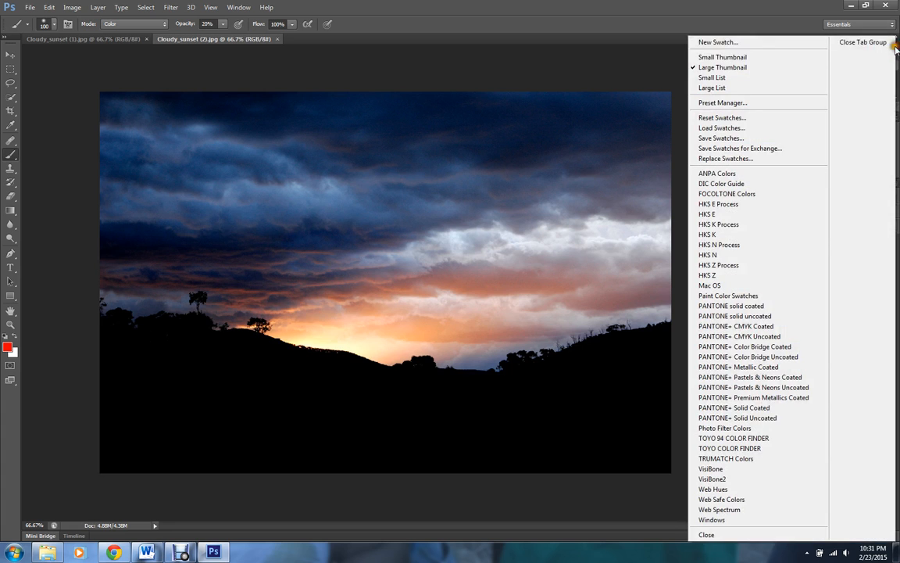
click(759, 78)
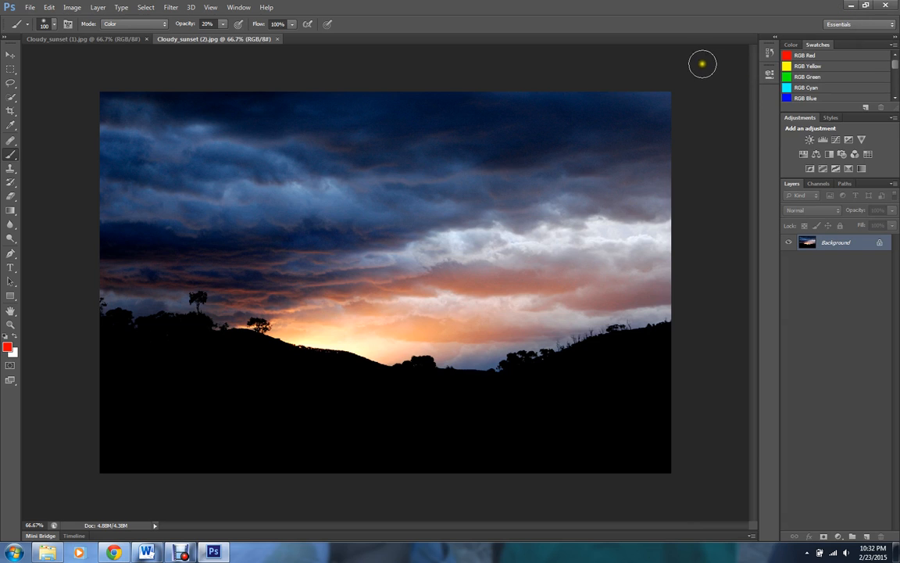
click(894, 44)
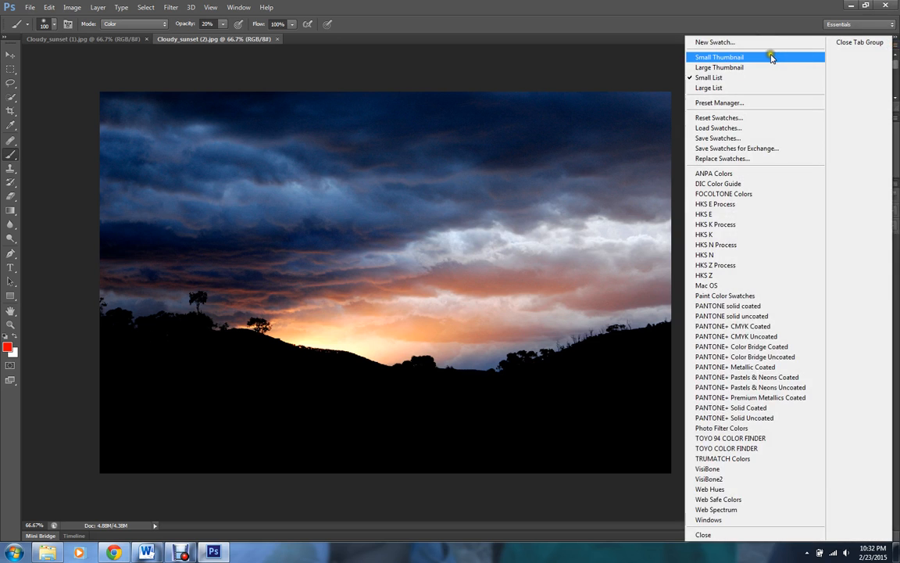
click(770, 54)
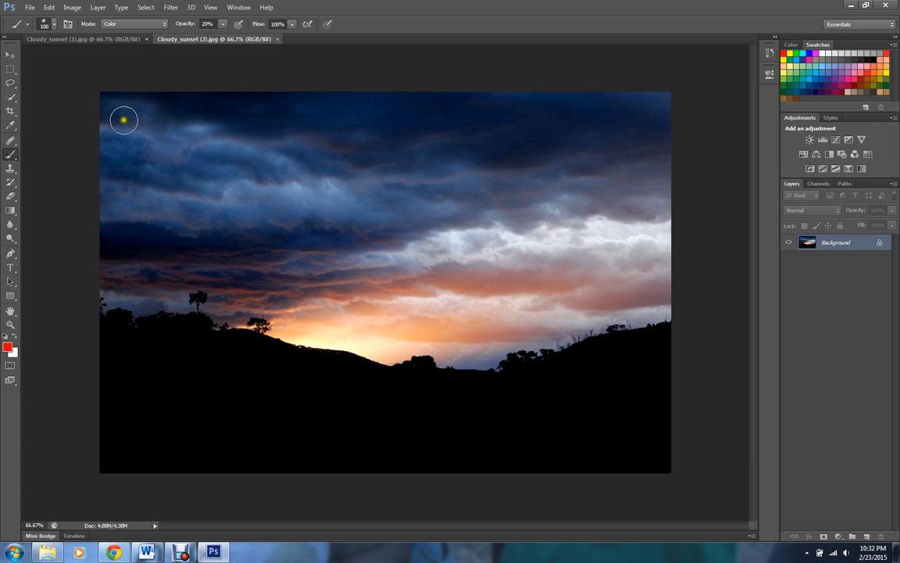
- Paint red color tints over the upper-left and right-side clouds with the Brush Tool
mouse_move(109, 115)
mouse_down()
mouse_move(216, 136)
mouse_move(132, 111)
mouse_move(178, 124)
mouse_move(142, 129)
mouse_move(159, 137)
mouse_move(123, 141)
mouse_move(182, 143)
mouse_move(126, 144)
mouse_move(208, 139)
mouse_move(180, 139)
mouse_move(132, 117)
mouse_move(228, 139)
mouse_move(182, 124)
mouse_move(102, 123)
mouse_move(113, 135)
mouse_move(169, 132)
mouse_move(144, 133)
mouse_move(235, 142)
mouse_up()
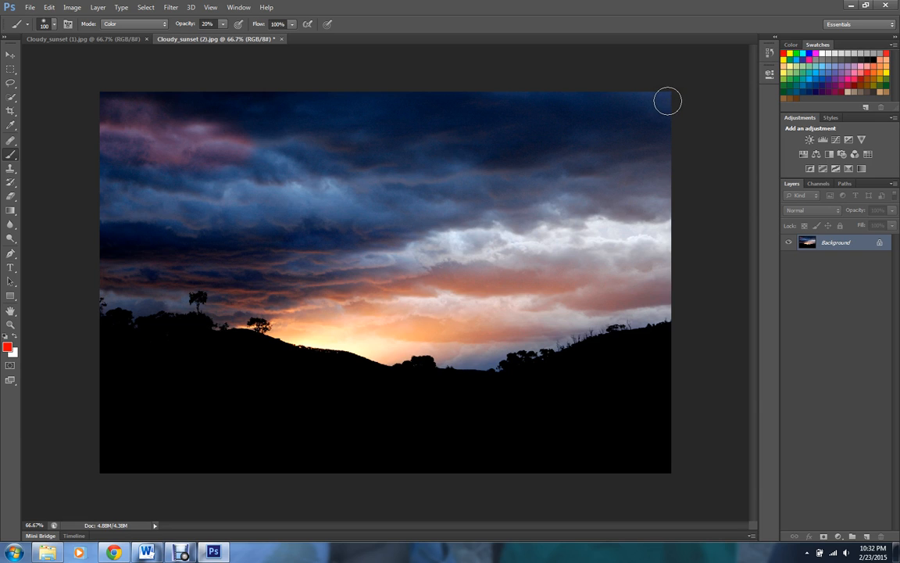
mouse_move(667, 101)
mouse_down()
mouse_move(508, 95)
mouse_move(607, 95)
mouse_move(665, 116)
mouse_up()
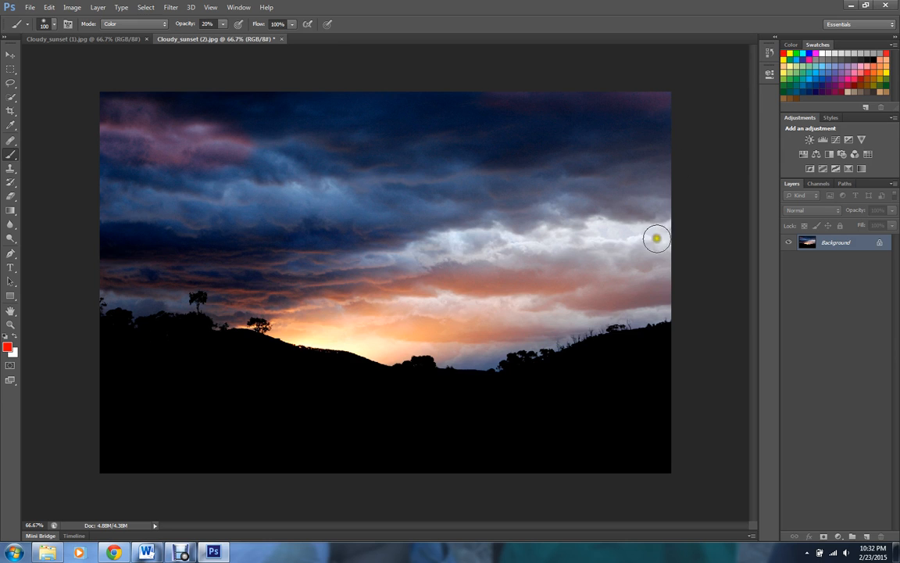
mouse_move(641, 227)
mouse_down()
mouse_move(621, 219)
mouse_move(654, 191)
mouse_move(595, 189)
mouse_move(660, 215)
mouse_up()
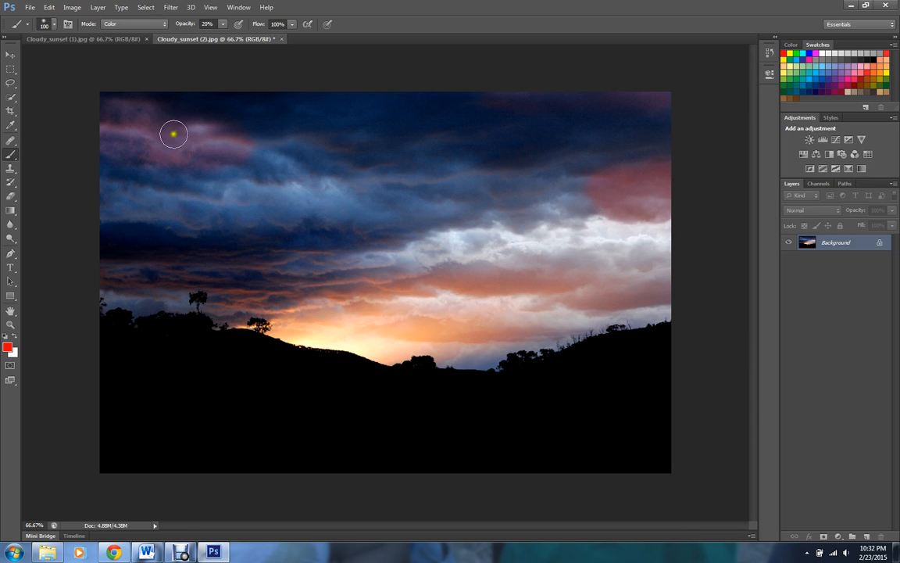
drag(631, 186, 722, 173)
drag(205, 260, 189, 243)
mouse_move(124, 255)
mouse_down()
mouse_move(105, 219)
mouse_move(105, 252)
mouse_move(131, 235)
mouse_move(195, 236)
mouse_up()
click(297, 239)
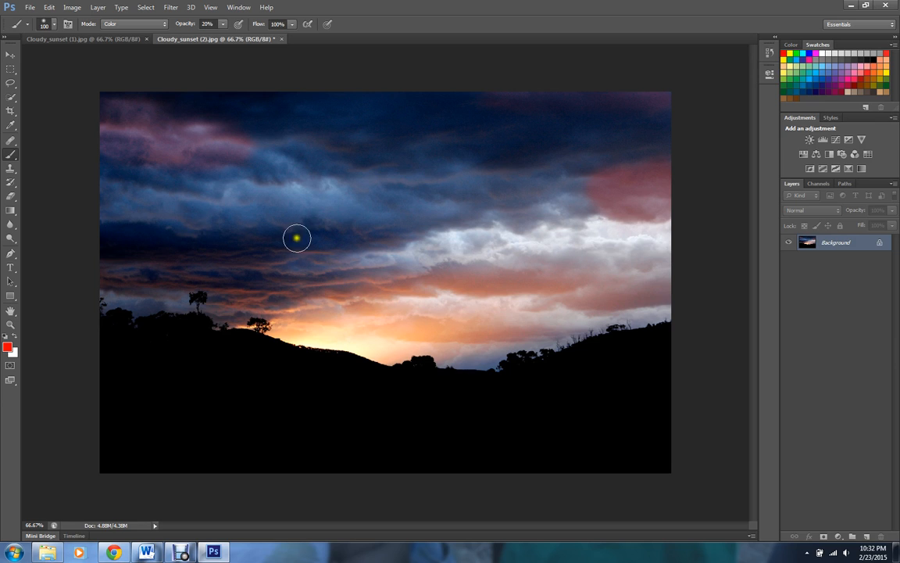
- Step back through the History states to Open and forward again to the latest brush stroke
click(770, 55)
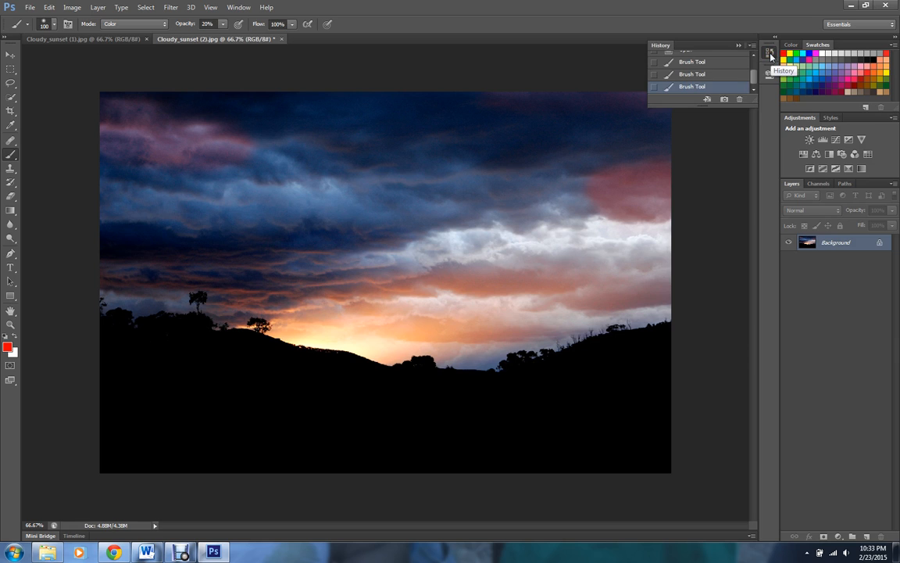
mouse_move(755, 79)
mouse_down()
mouse_move(755, 65)
mouse_move(755, 78)
mouse_up()
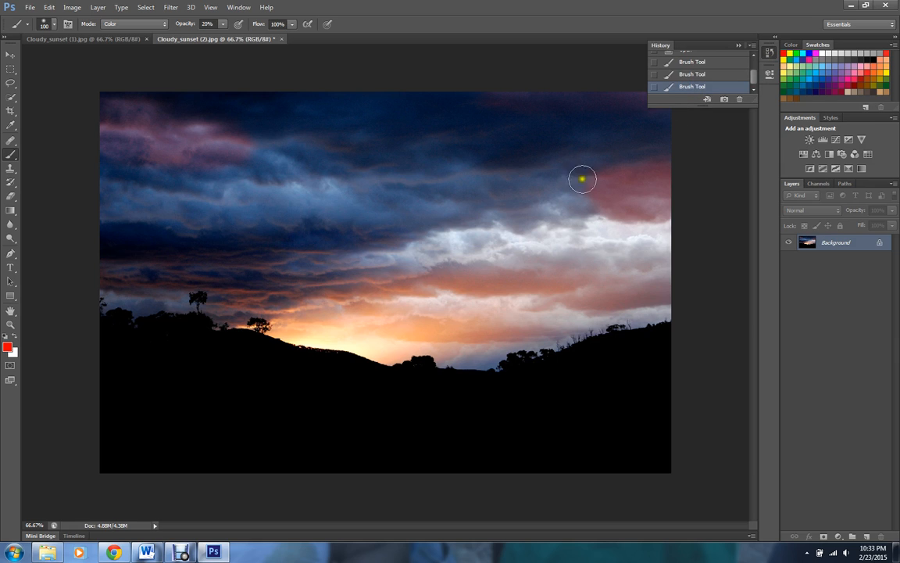
click(692, 75)
click(692, 75)
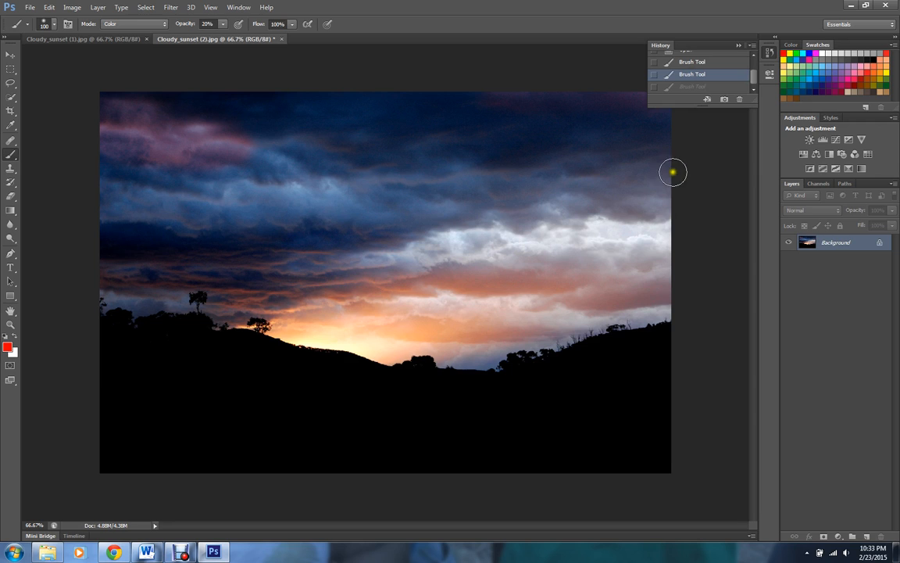
click(691, 63)
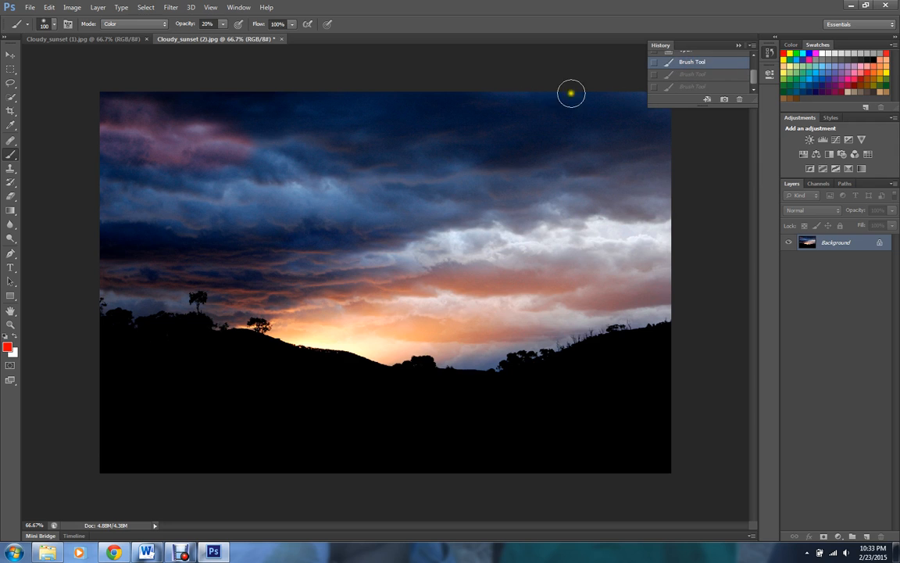
click(754, 80)
drag(754, 80, 752, 68)
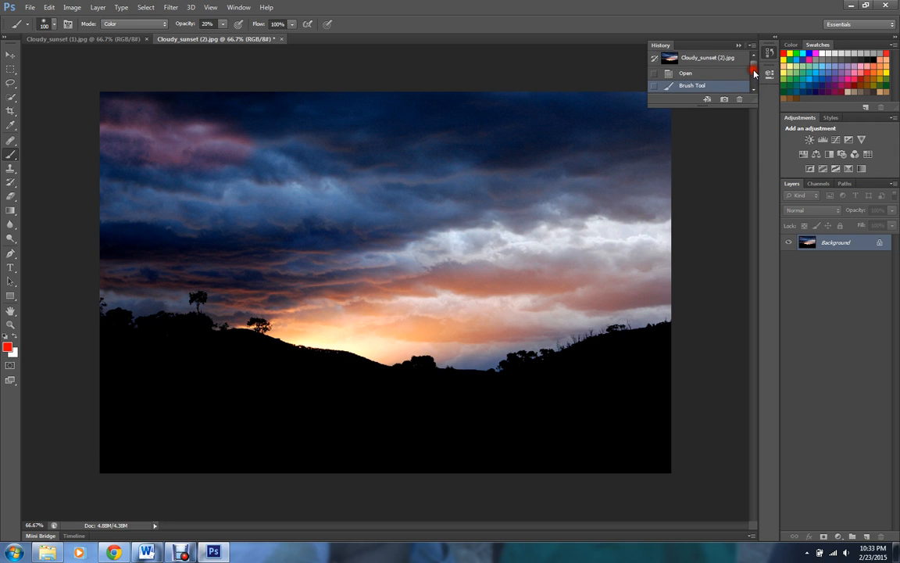
click(686, 74)
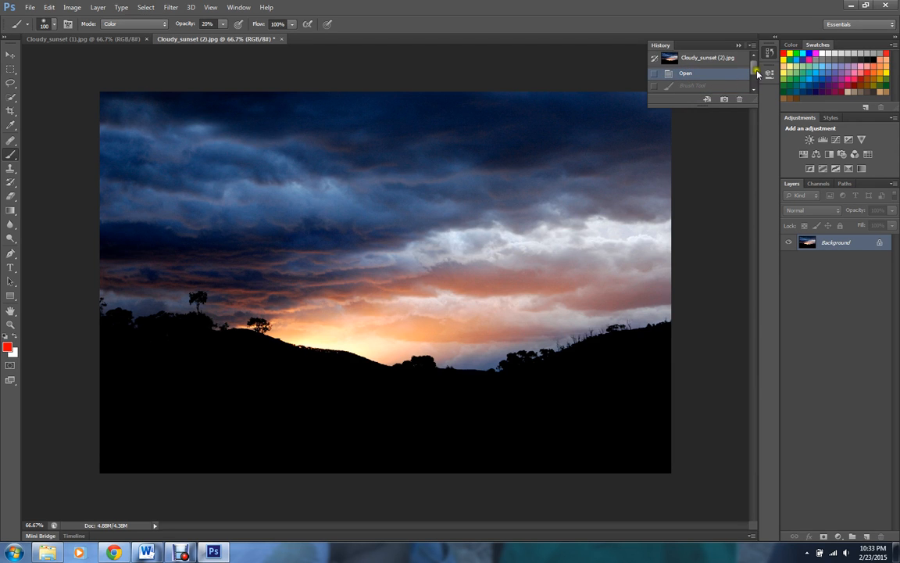
drag(756, 69, 755, 78)
click(711, 64)
click(707, 74)
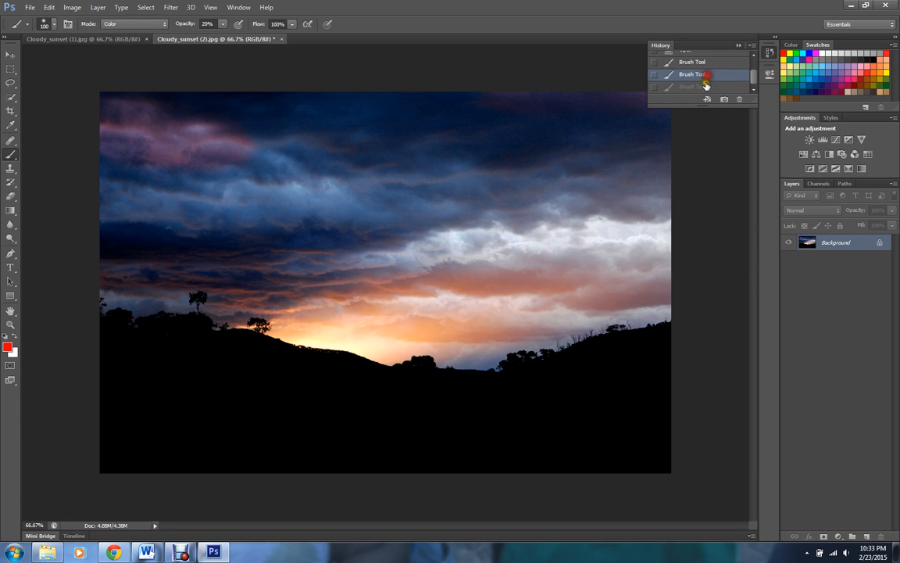
click(706, 86)
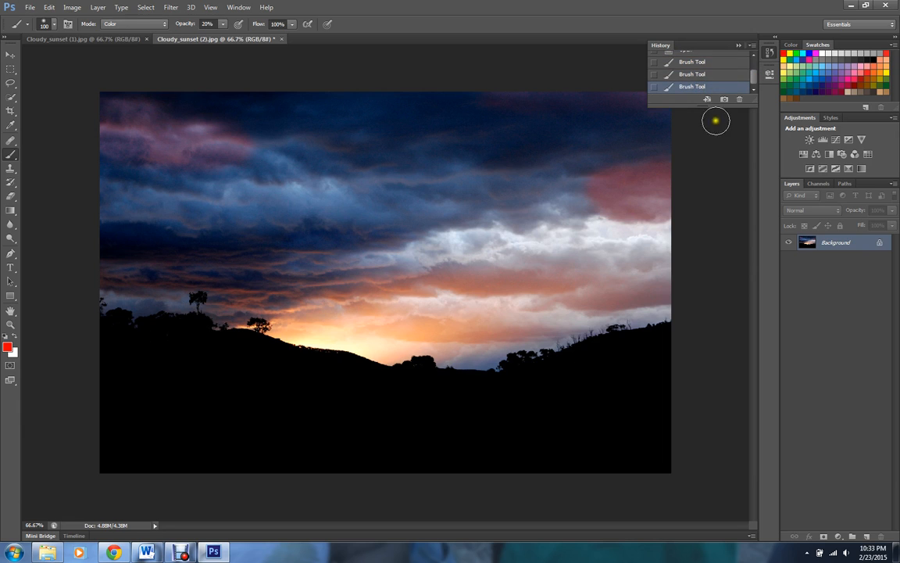
- Examine the History panel menu options, then dismiss the menu and the History panel
click(754, 92)
click(754, 91)
click(751, 45)
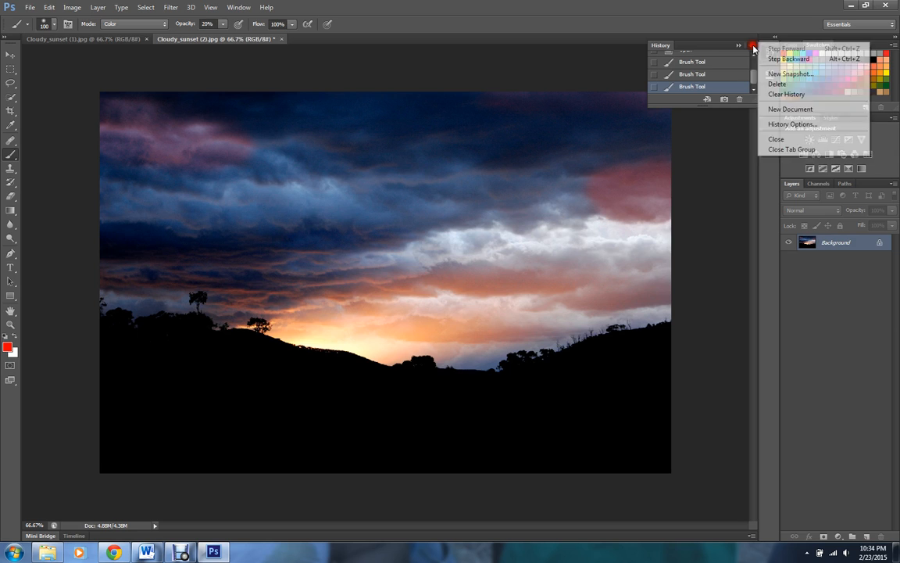
click(805, 28)
click(820, 46)
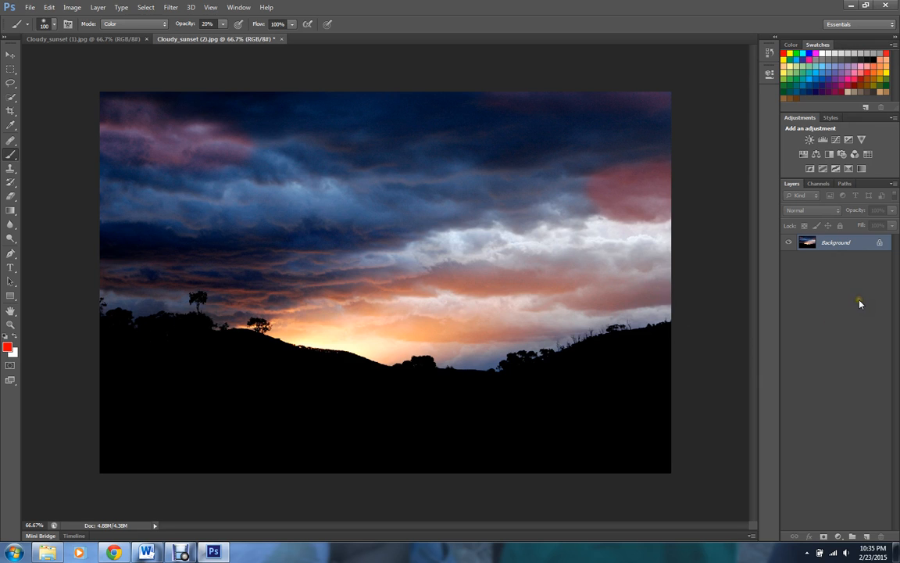
- Collapse the panel dock to icons, open the Color, Swatches and Adjustments panels from it, then expand the dock again
double_click(839, 36)
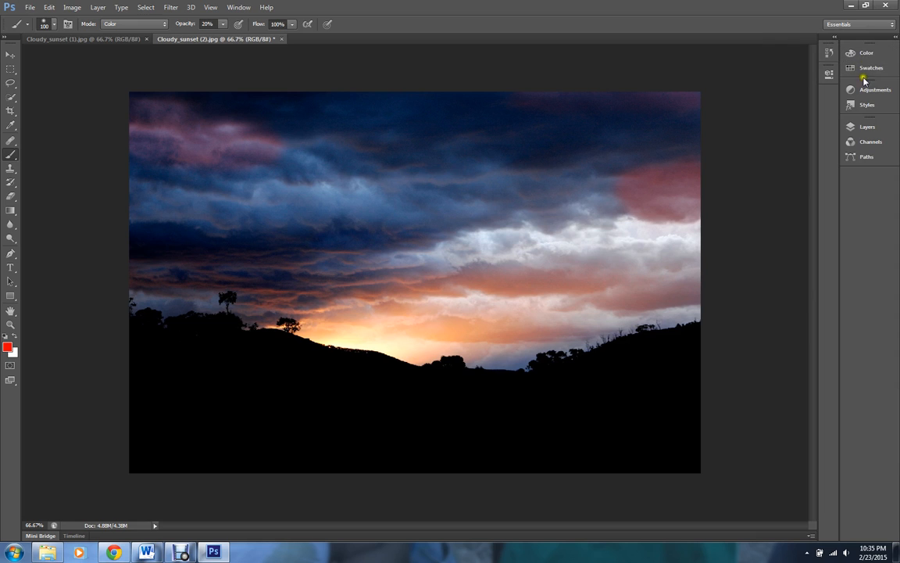
click(877, 53)
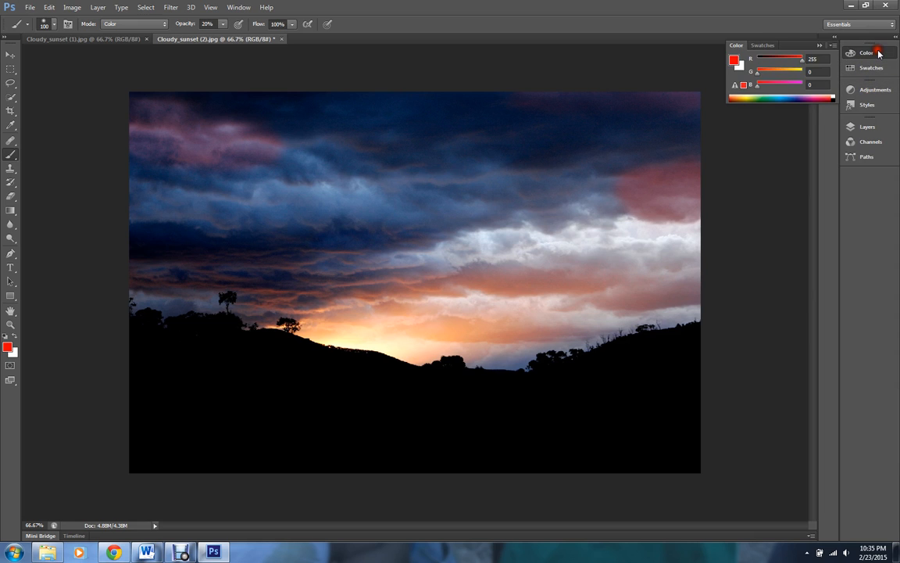
click(879, 53)
click(870, 68)
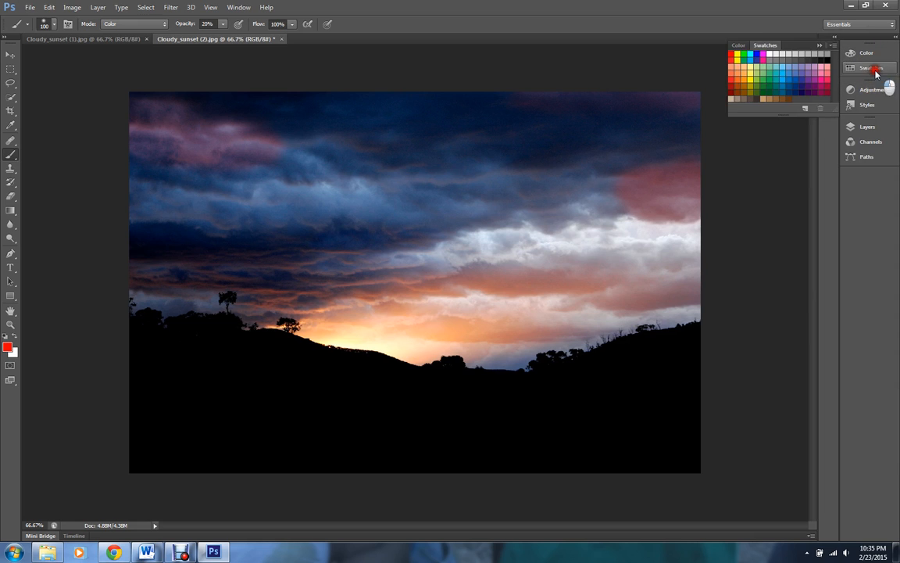
click(878, 91)
click(878, 91)
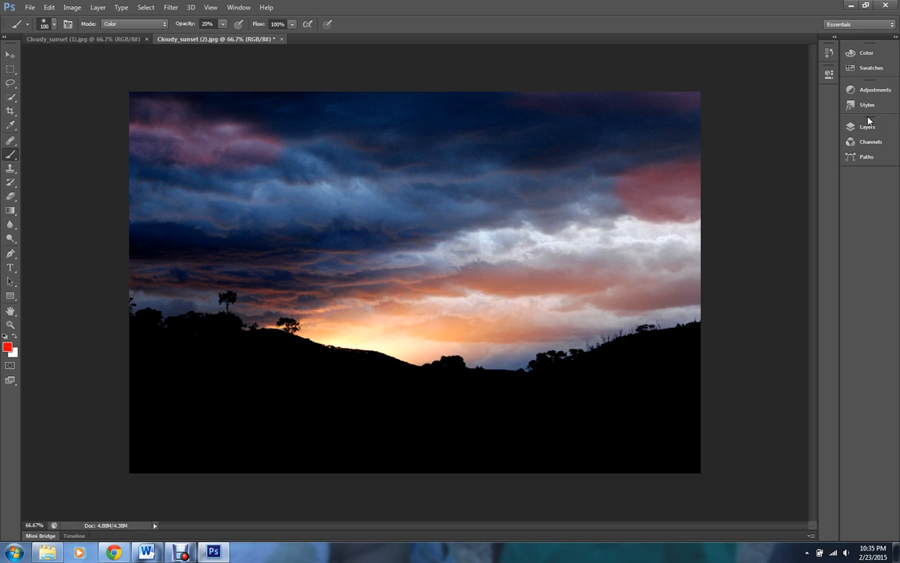
click(858, 37)
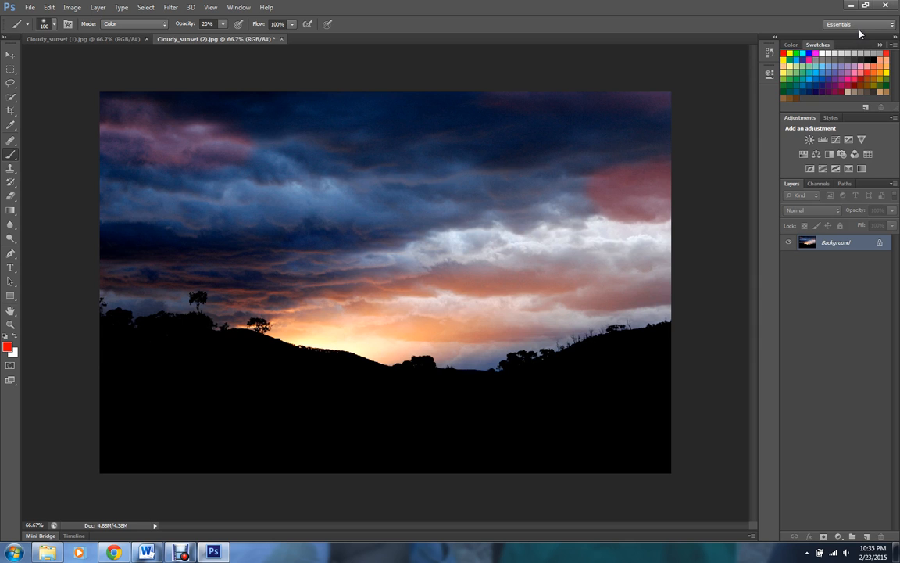
- Switch through the grouped panel tabs: Color, Swatches, Styles, Channels, Paths and Layers
click(792, 45)
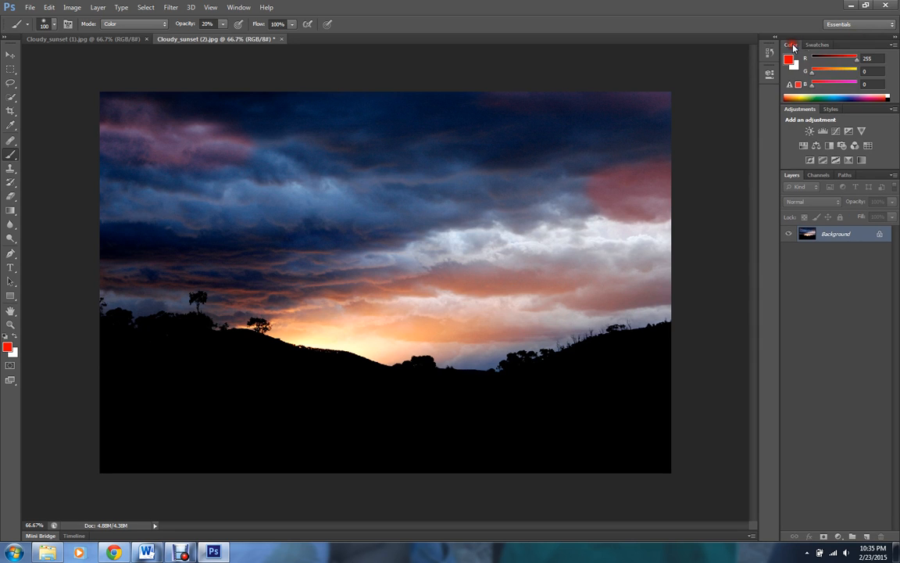
click(818, 45)
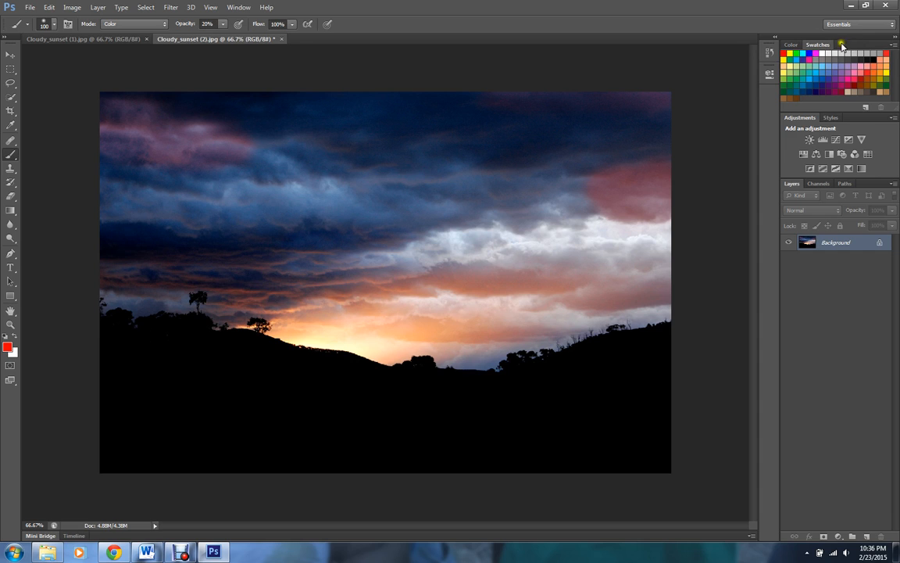
click(792, 45)
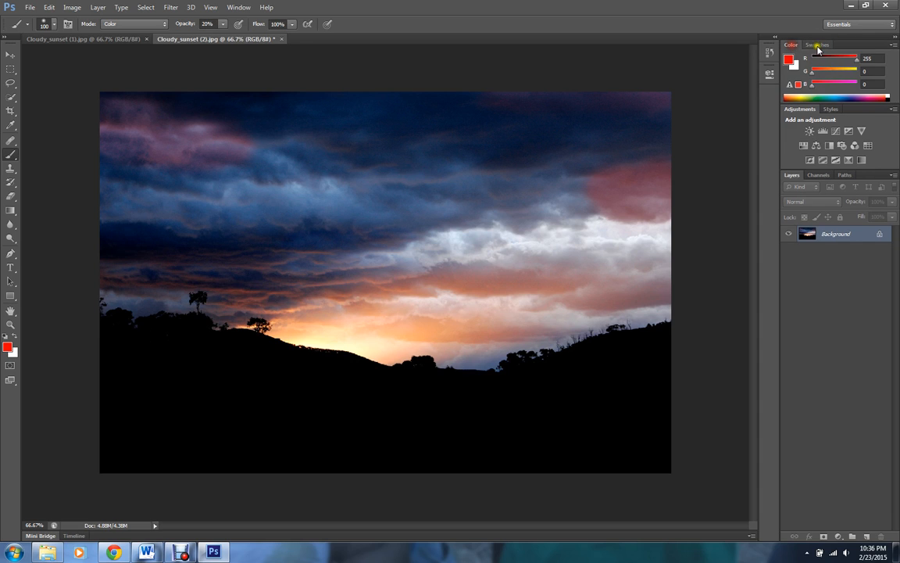
click(818, 45)
click(791, 46)
click(818, 45)
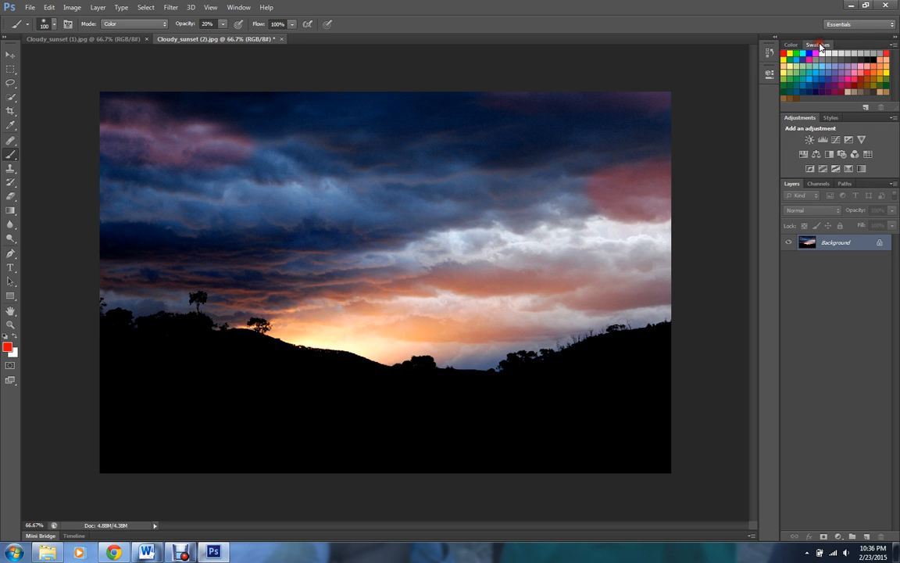
click(832, 117)
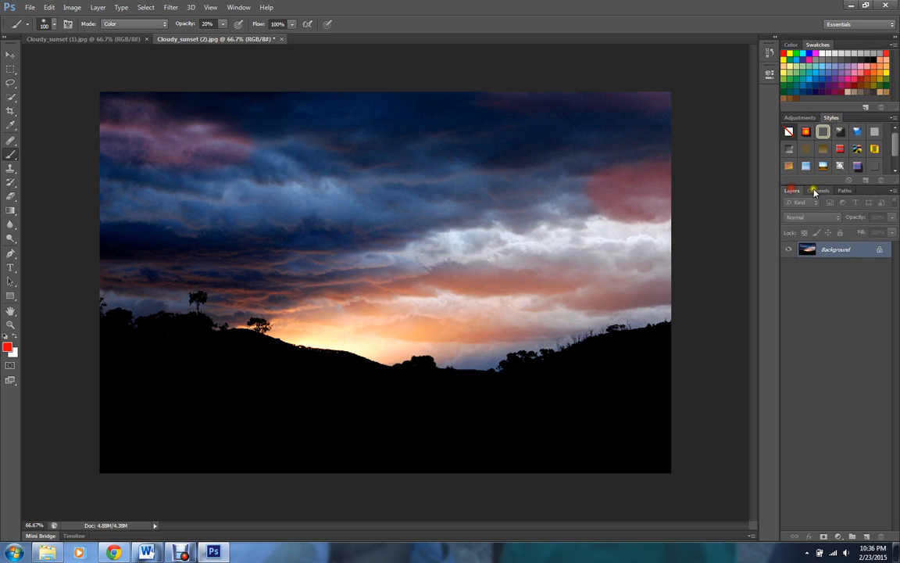
click(818, 191)
click(845, 191)
click(791, 191)
- Drag the Swatches panel out of its group and dock it back beside Color, then show the Color panel
drag(822, 49, 756, 175)
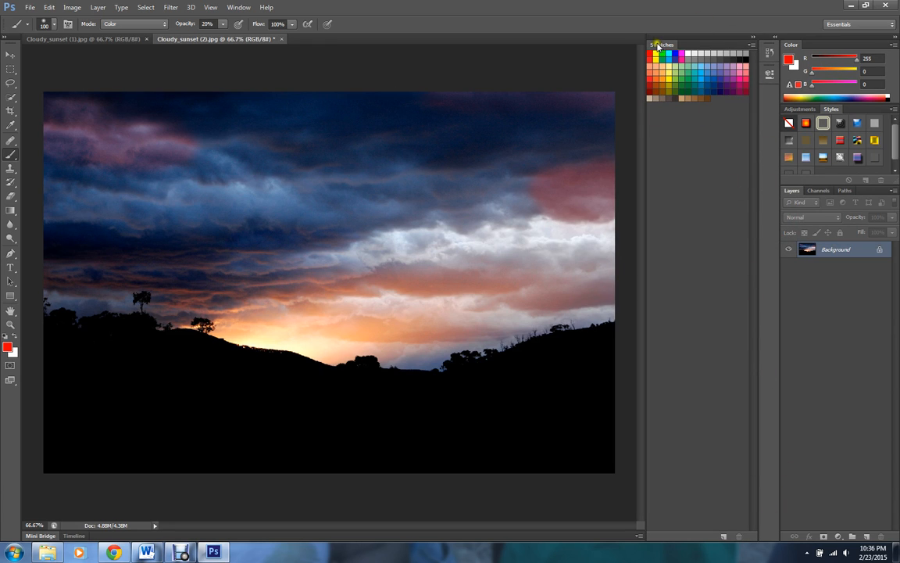
drag(662, 46, 791, 49)
click(794, 45)
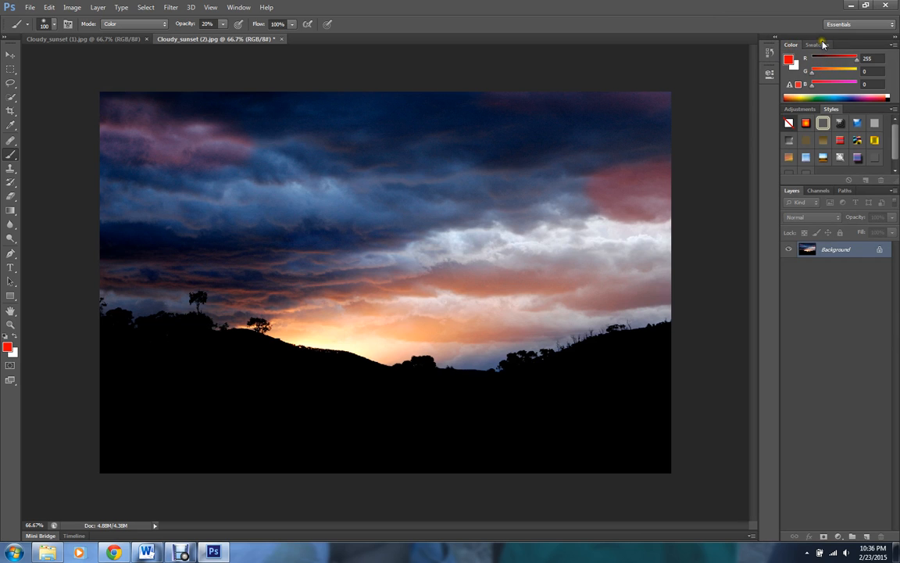
click(819, 45)
click(794, 45)
- Save the current panel layout as a new workspace named with the user's surname plus 'workspace', capturing Menus
click(238, 8)
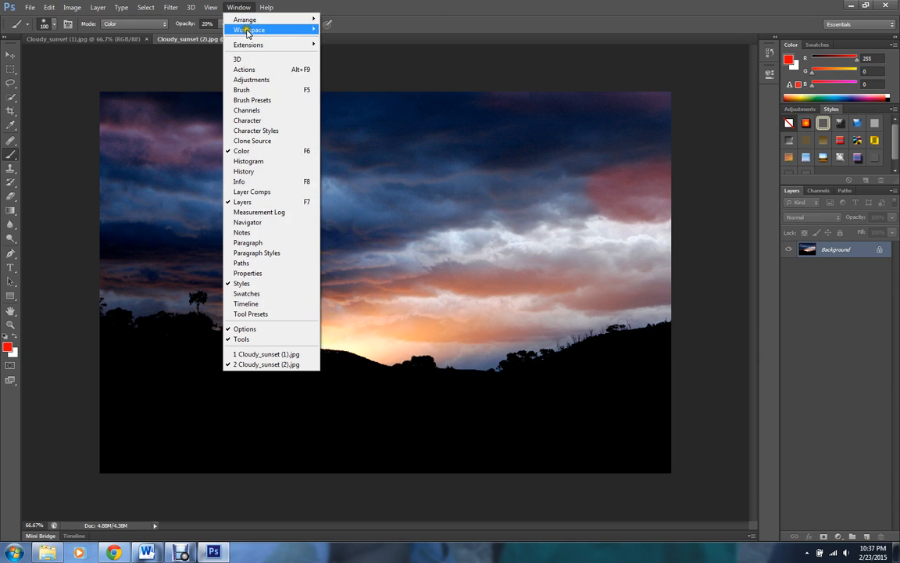
mouse_move(247, 31)
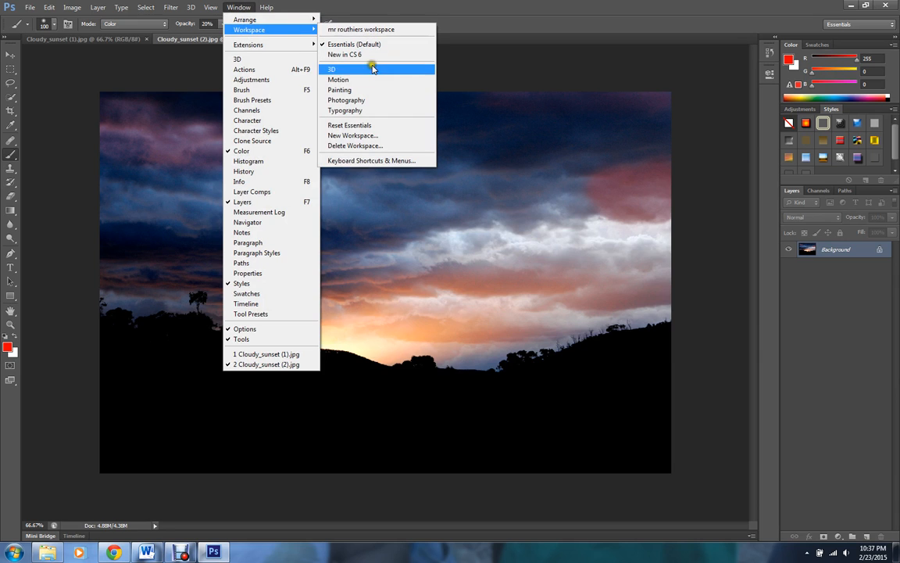
click(374, 139)
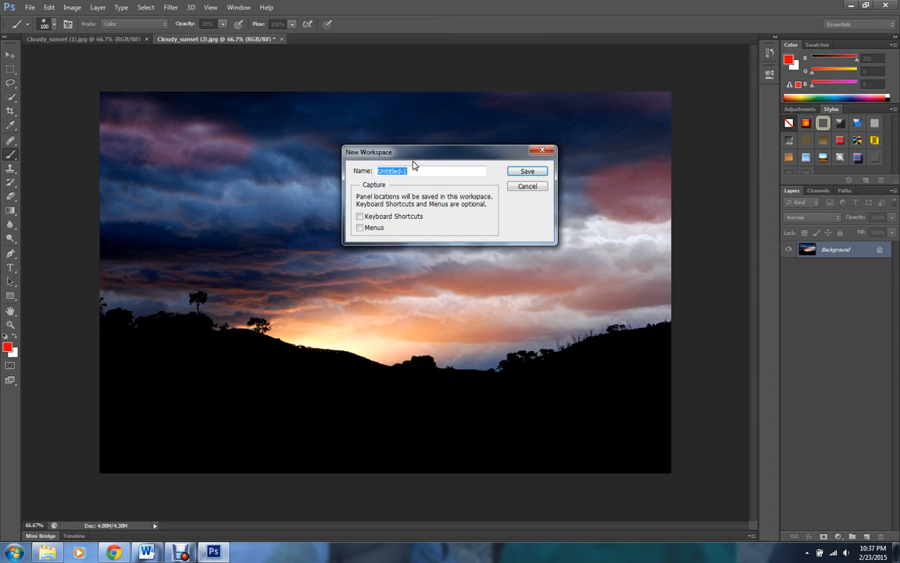
text(routhier workspace)
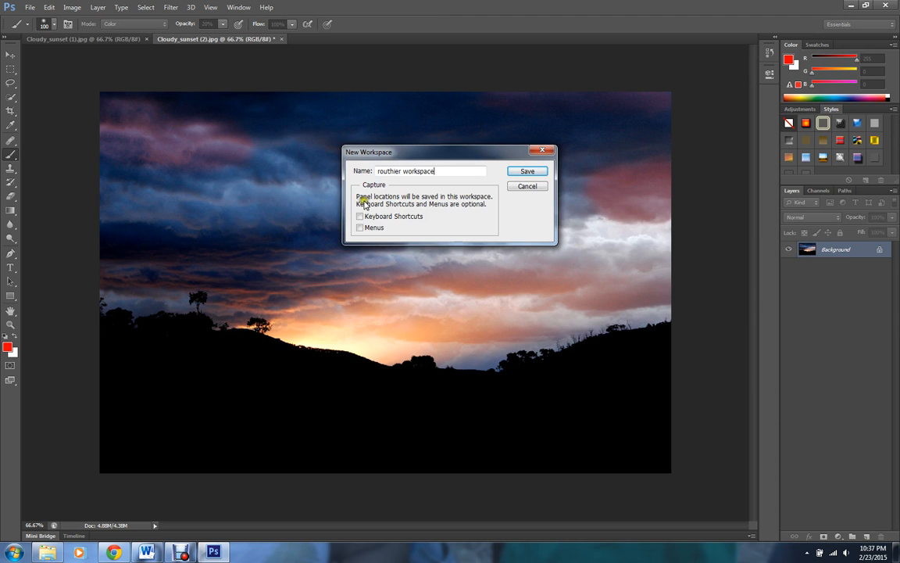
click(359, 229)
click(528, 171)
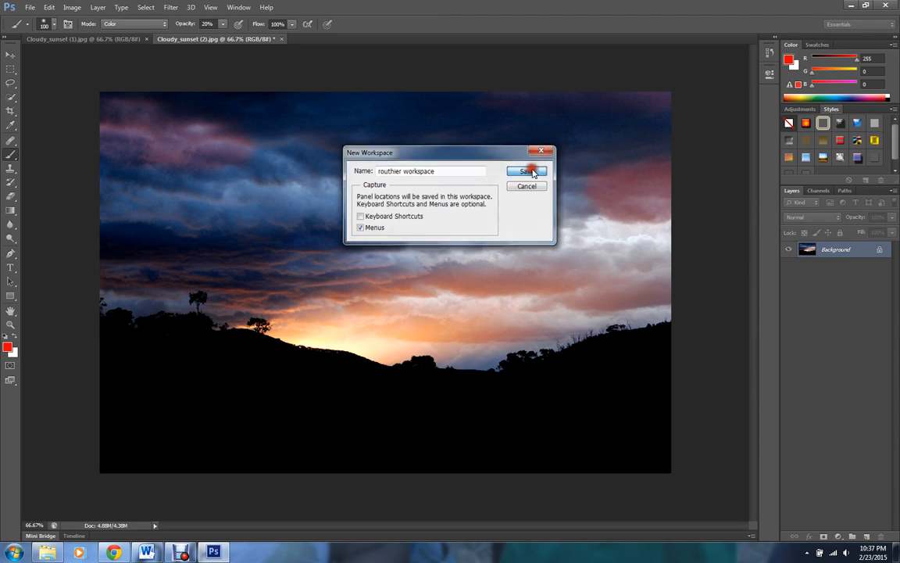
- Delete the previously saved personal workspace, confirming the deletion
click(239, 7)
mouse_move(247, 31)
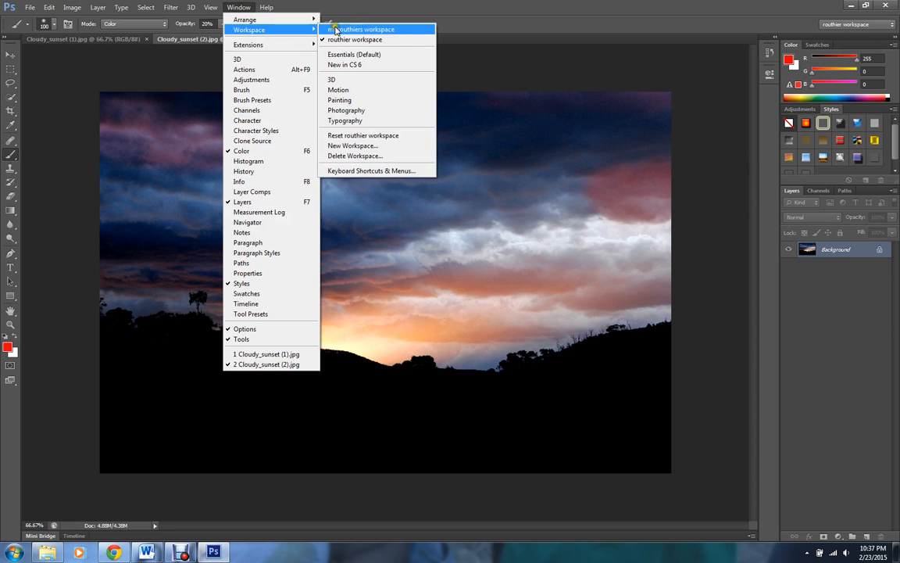
click(365, 155)
click(531, 171)
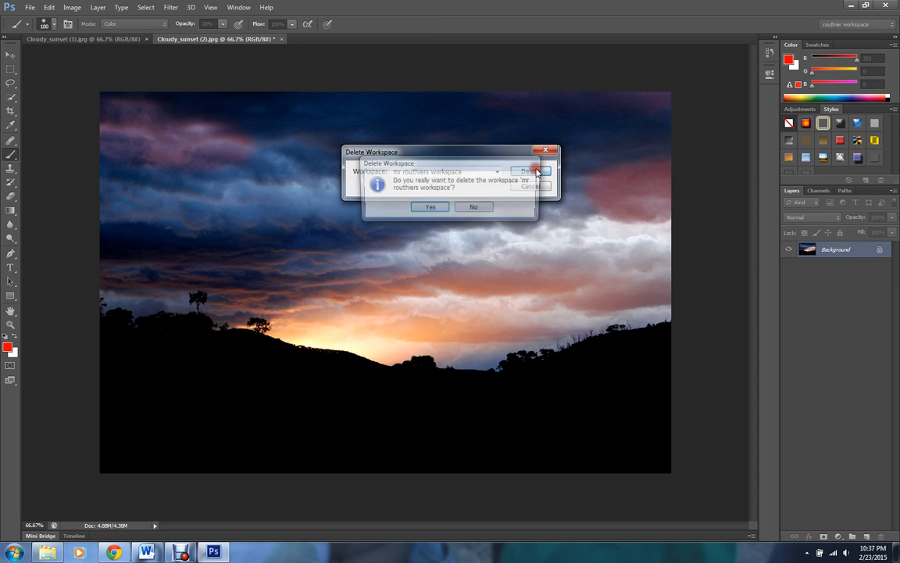
click(433, 208)
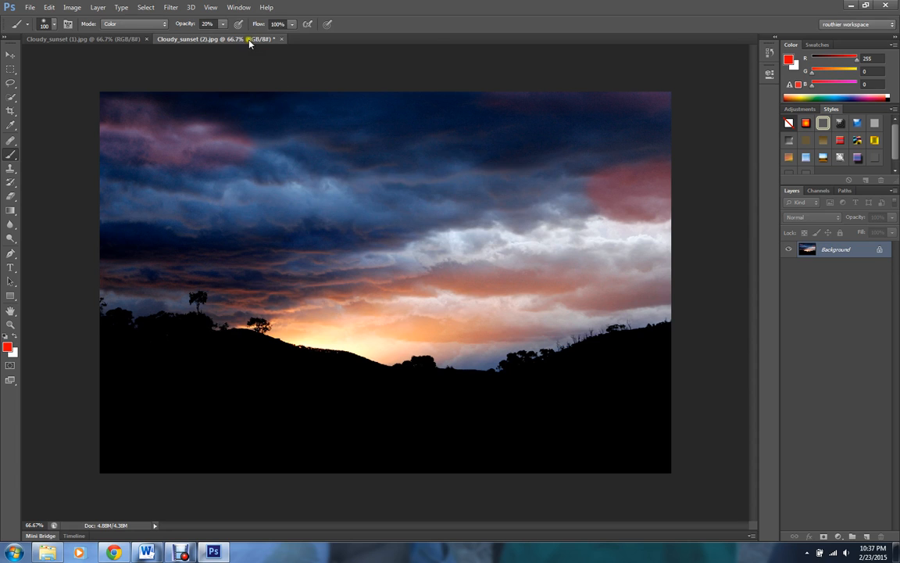
- Open the Window menu
click(239, 8)
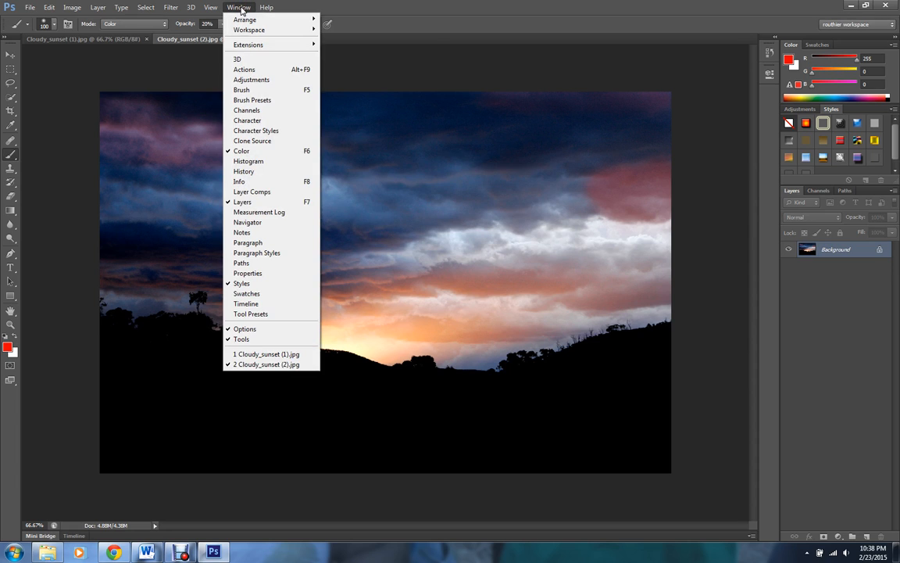